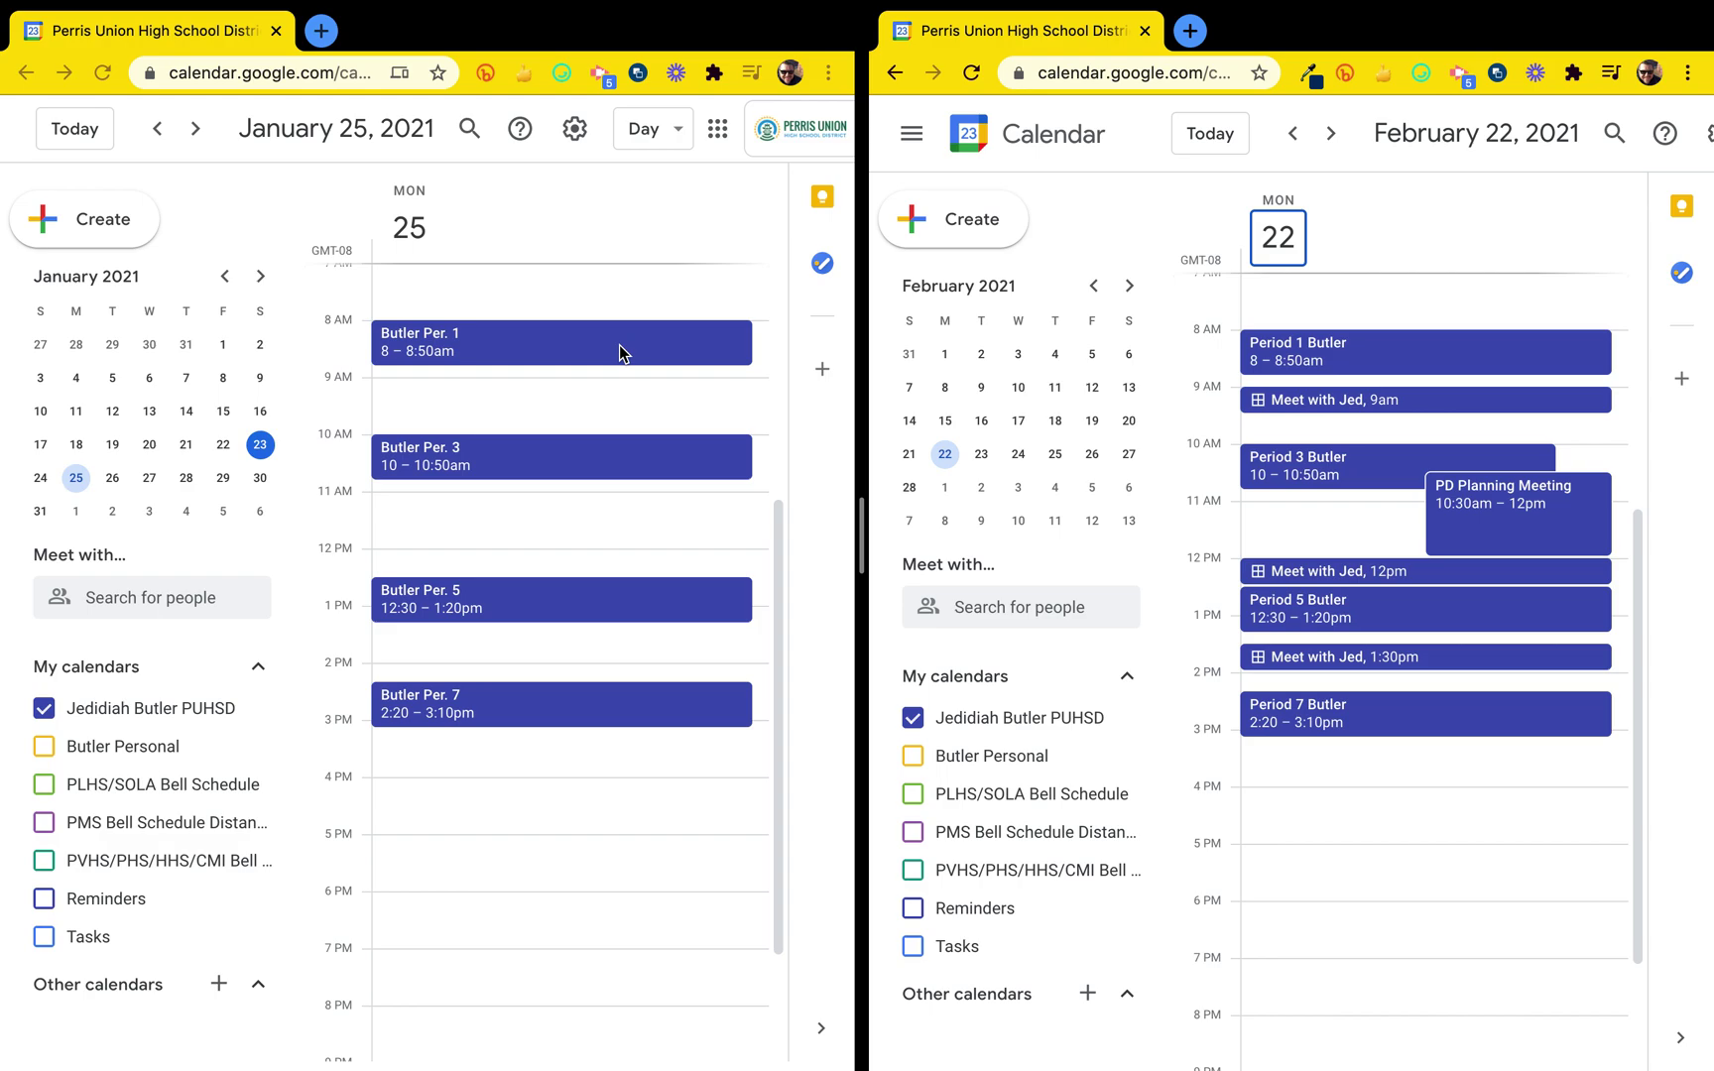
scroll(616, 345, "down", 1)
scroll(613, 347, "up", 1)
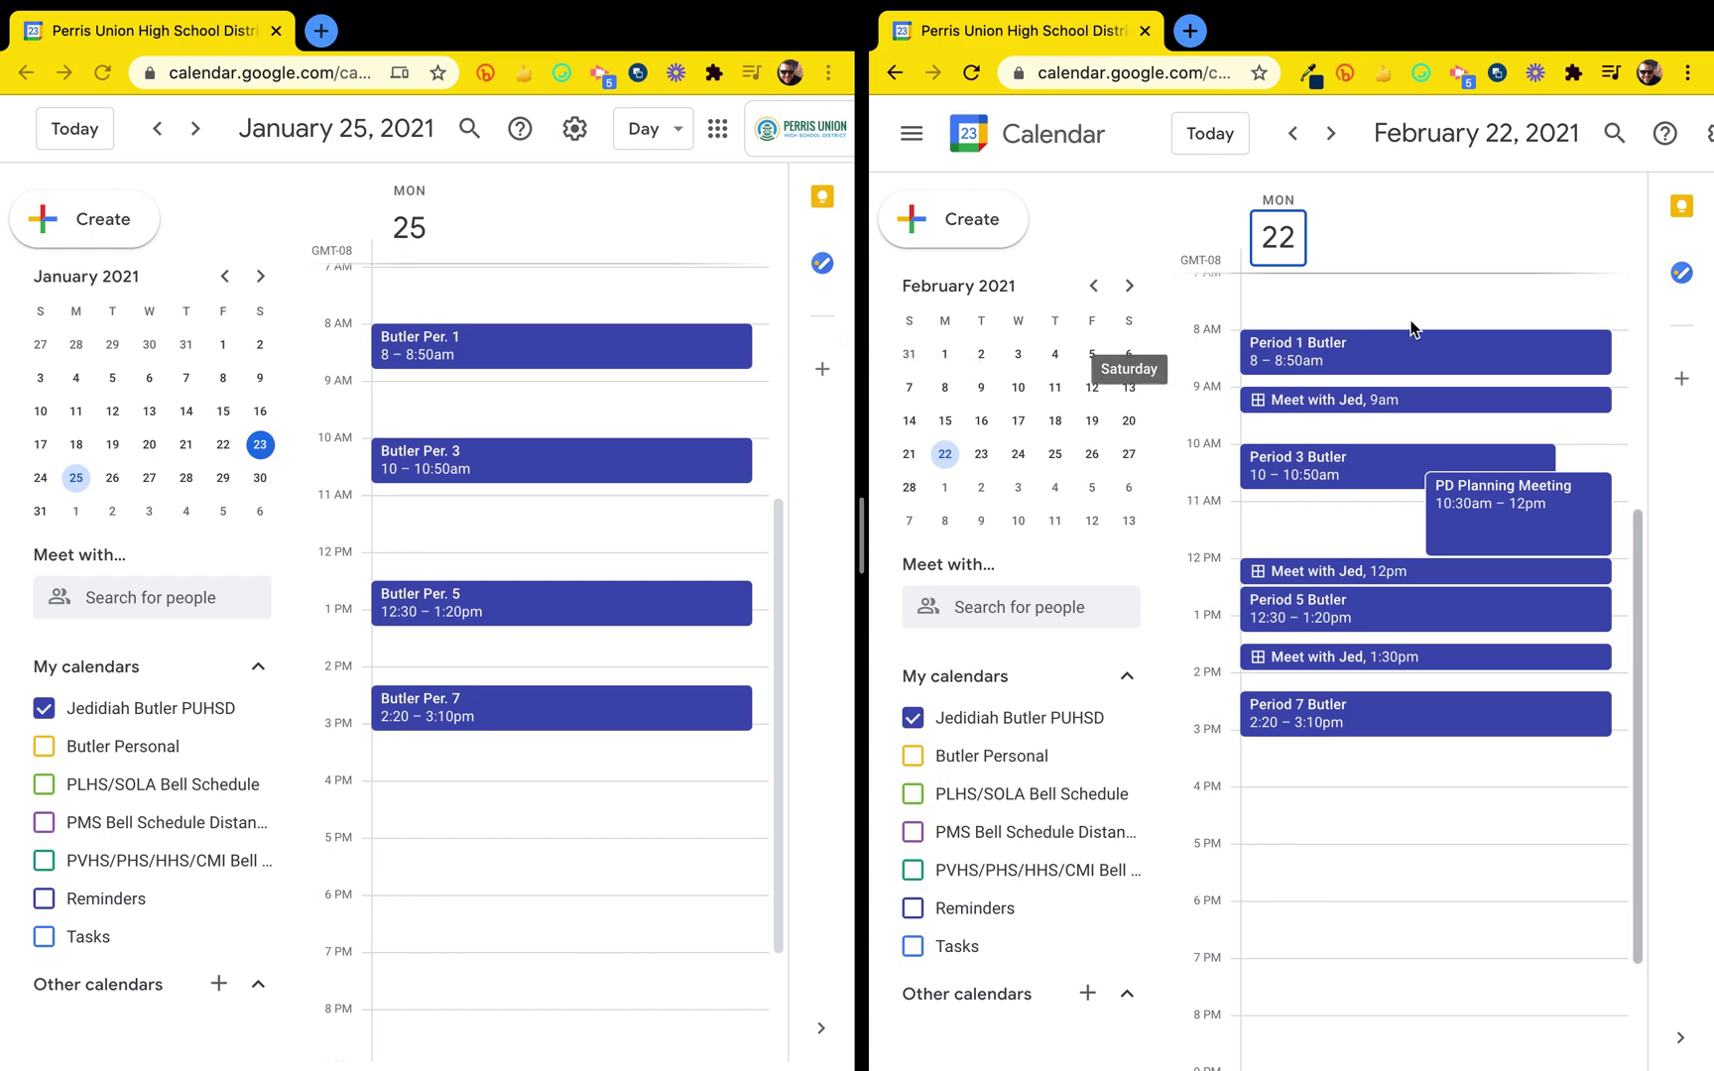
Open the Butler Per. 1 event's edit page, then select the Period 1 Butler event on the right.
left_click(509, 354)
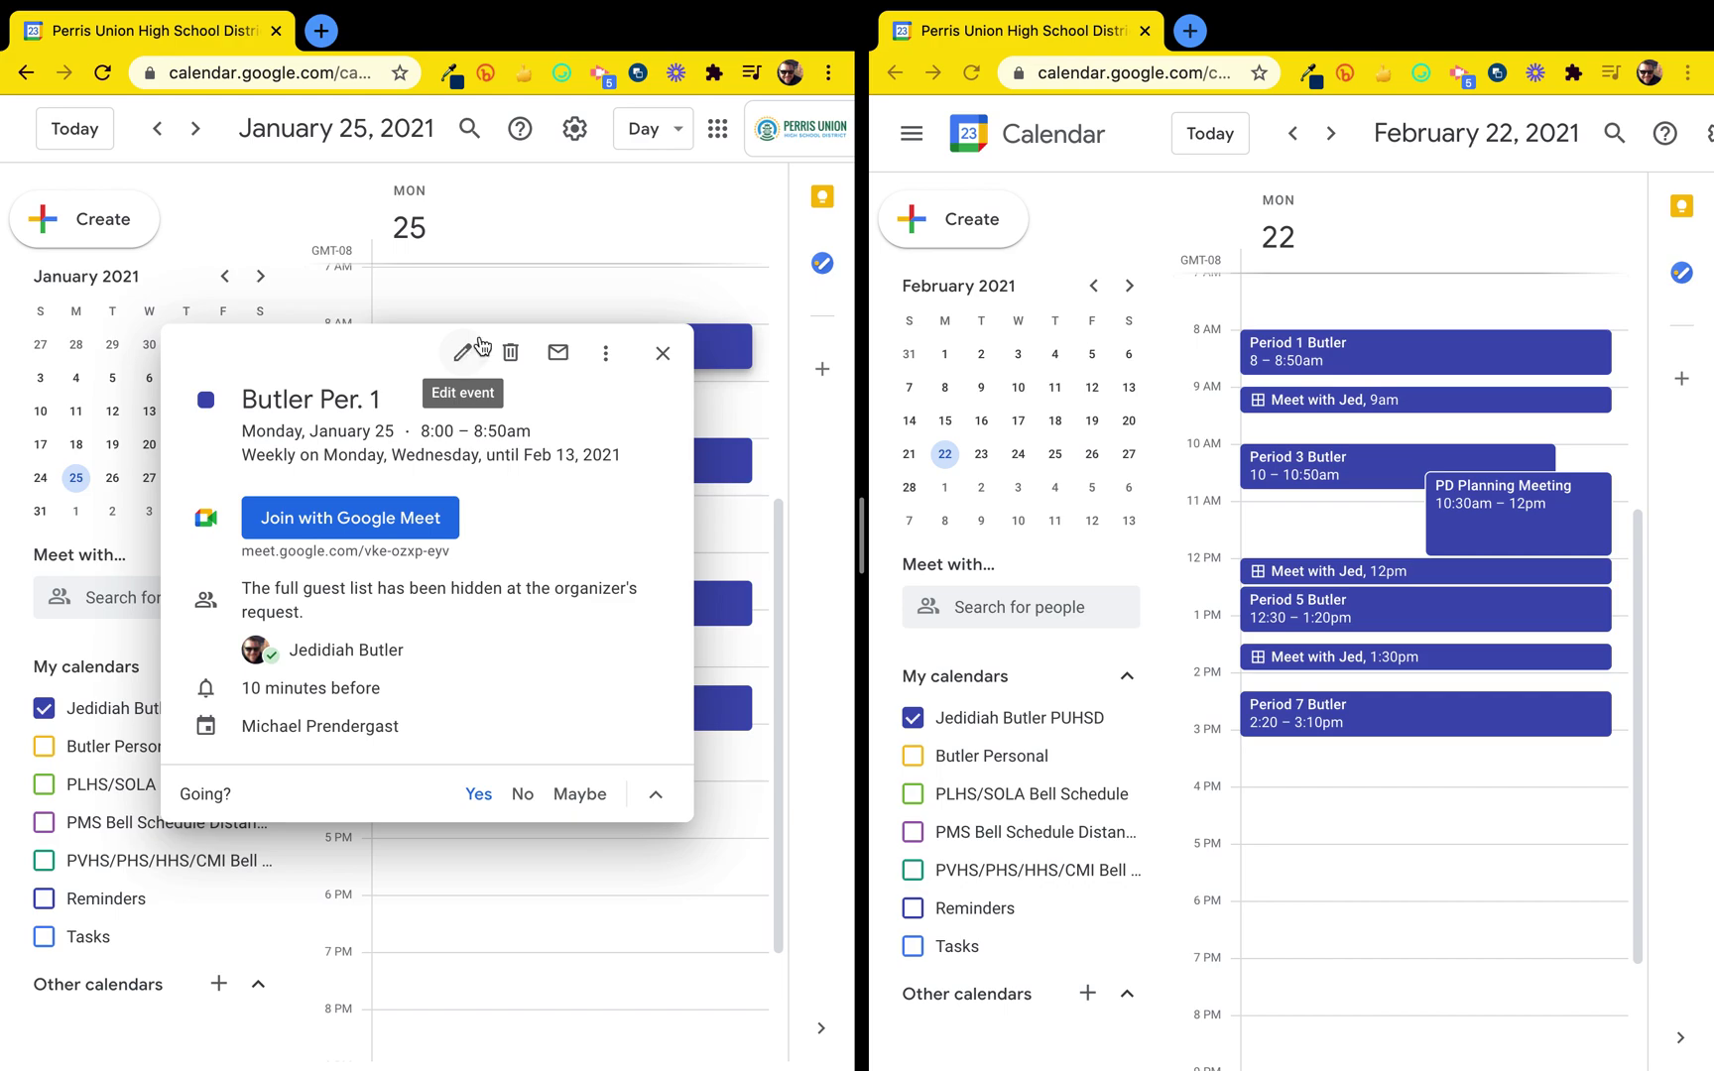
left_click(464, 353)
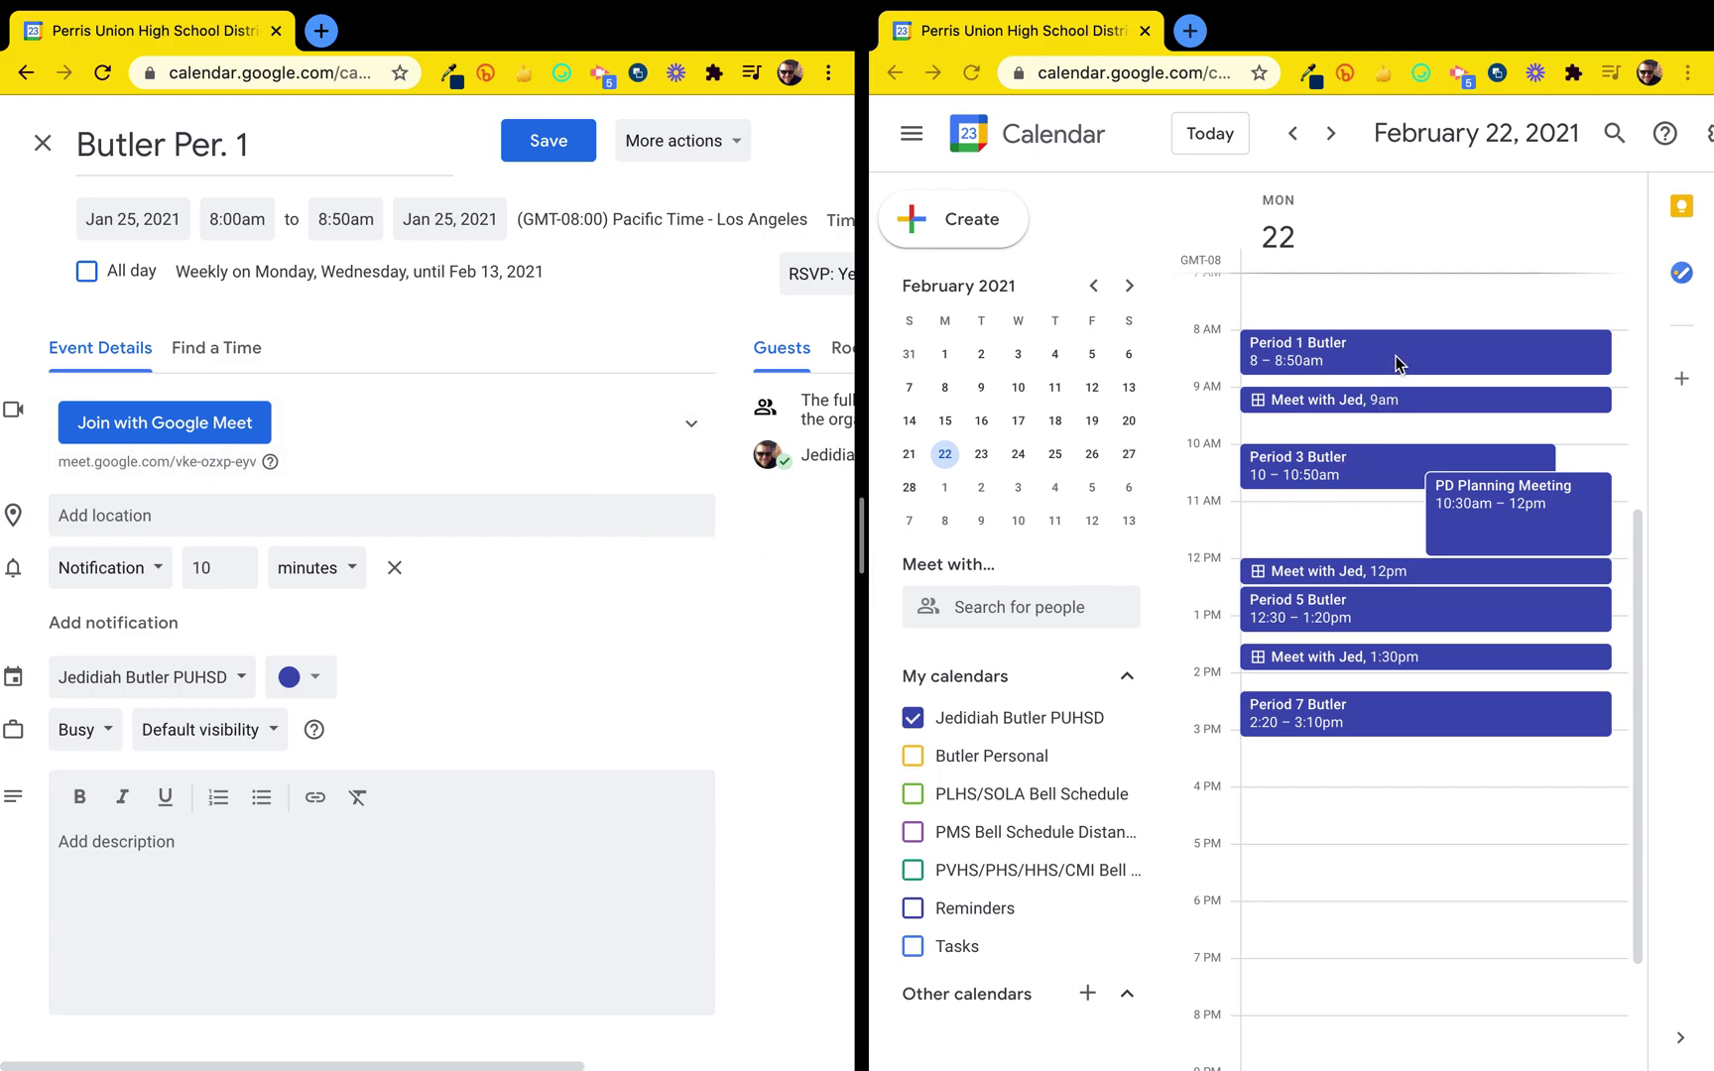
key("Tab")
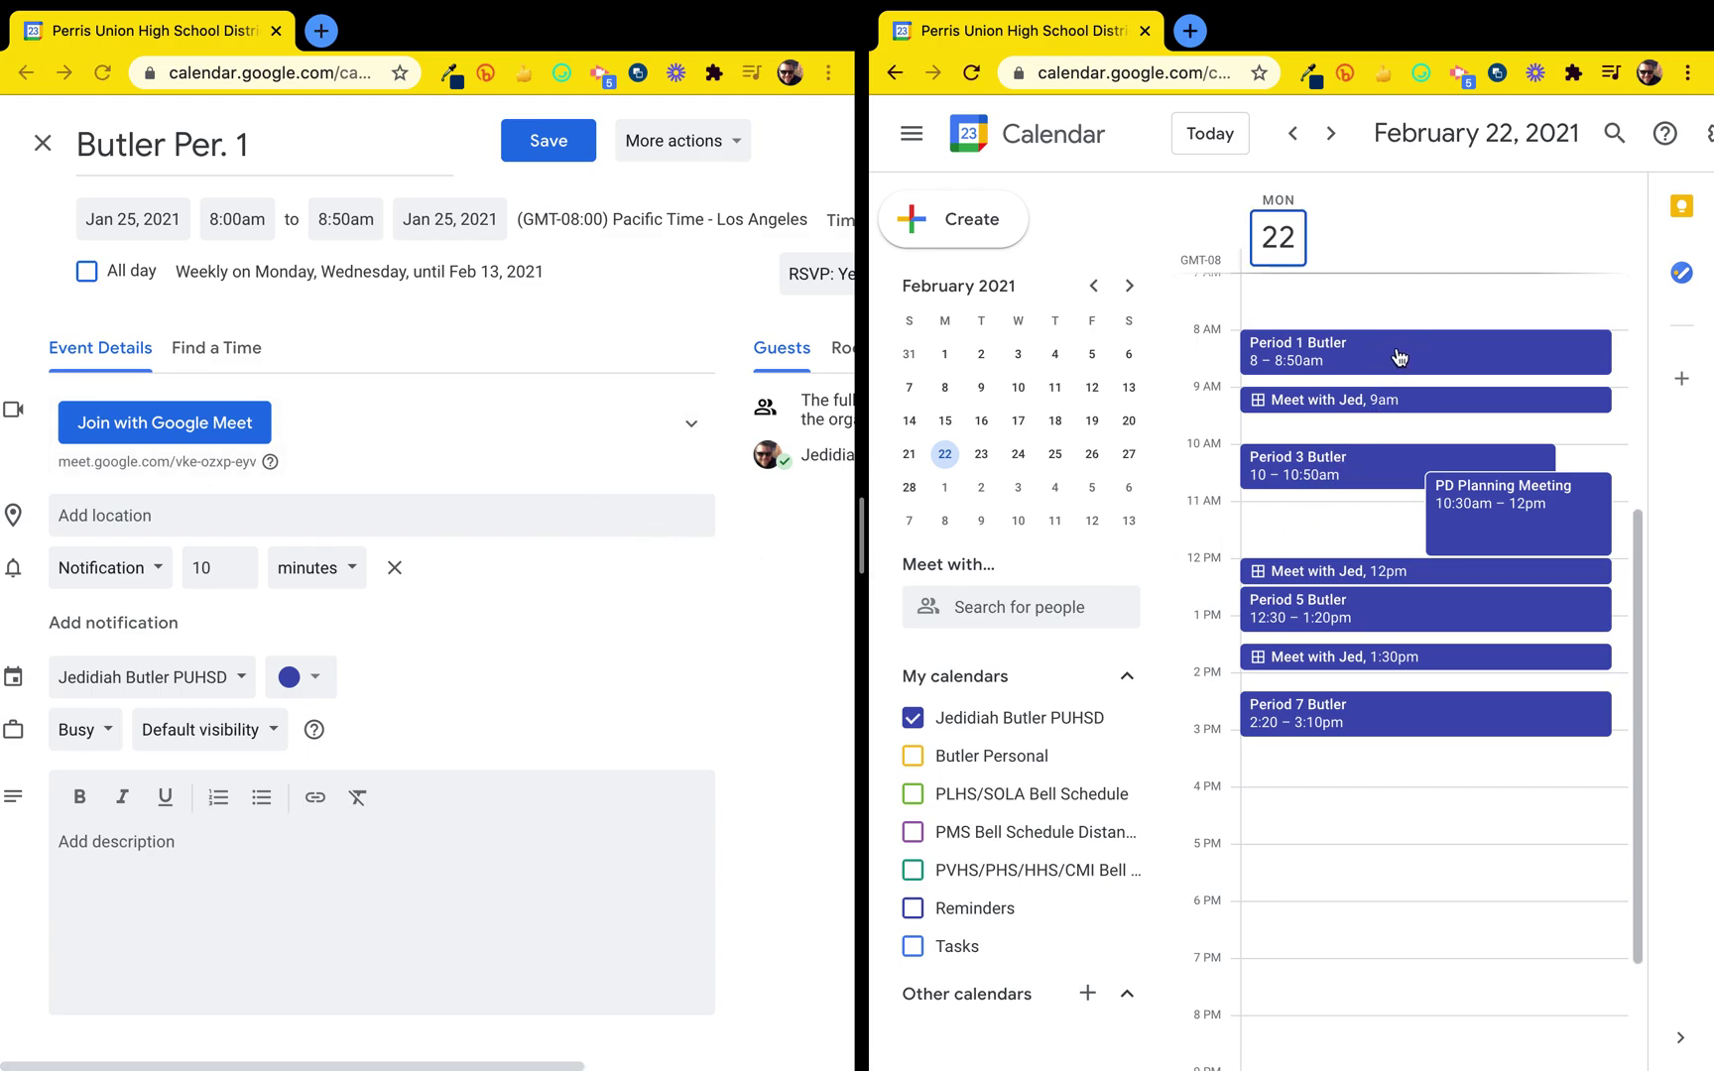
left_click(1398, 357)
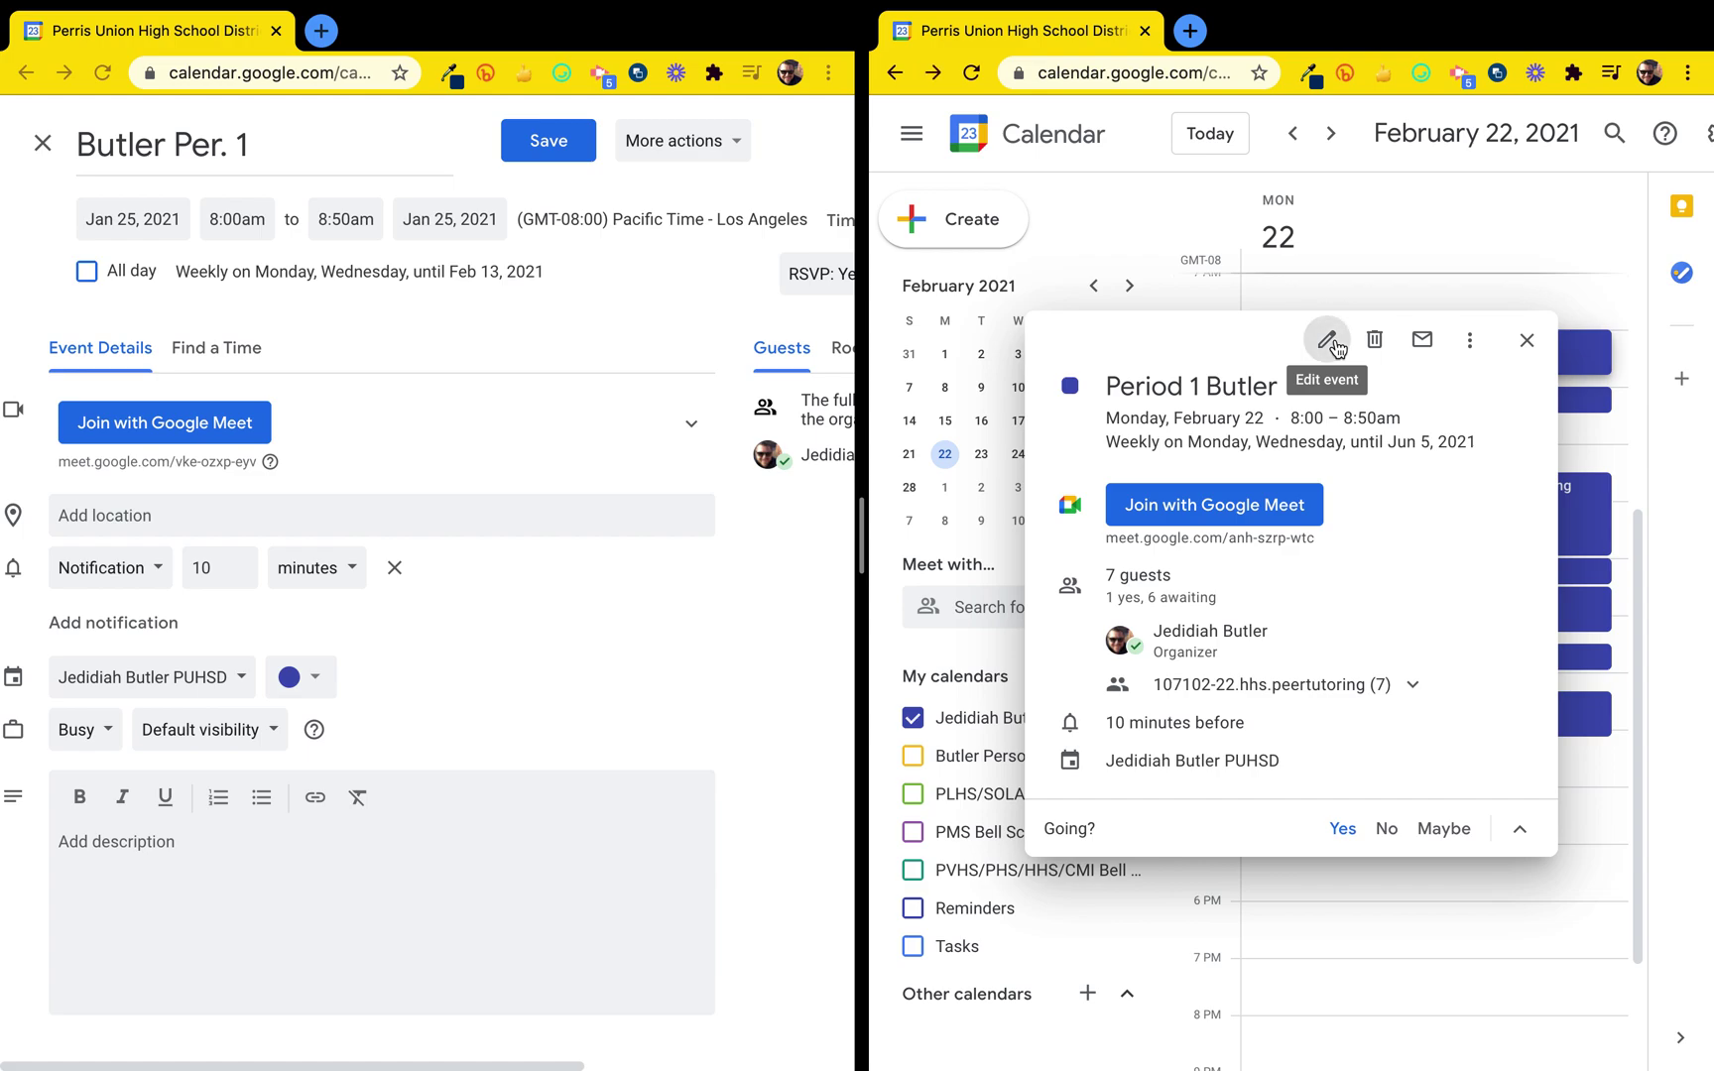
Open the full edit page for the Period 1 Butler event in the right window.
left_click(1329, 342)
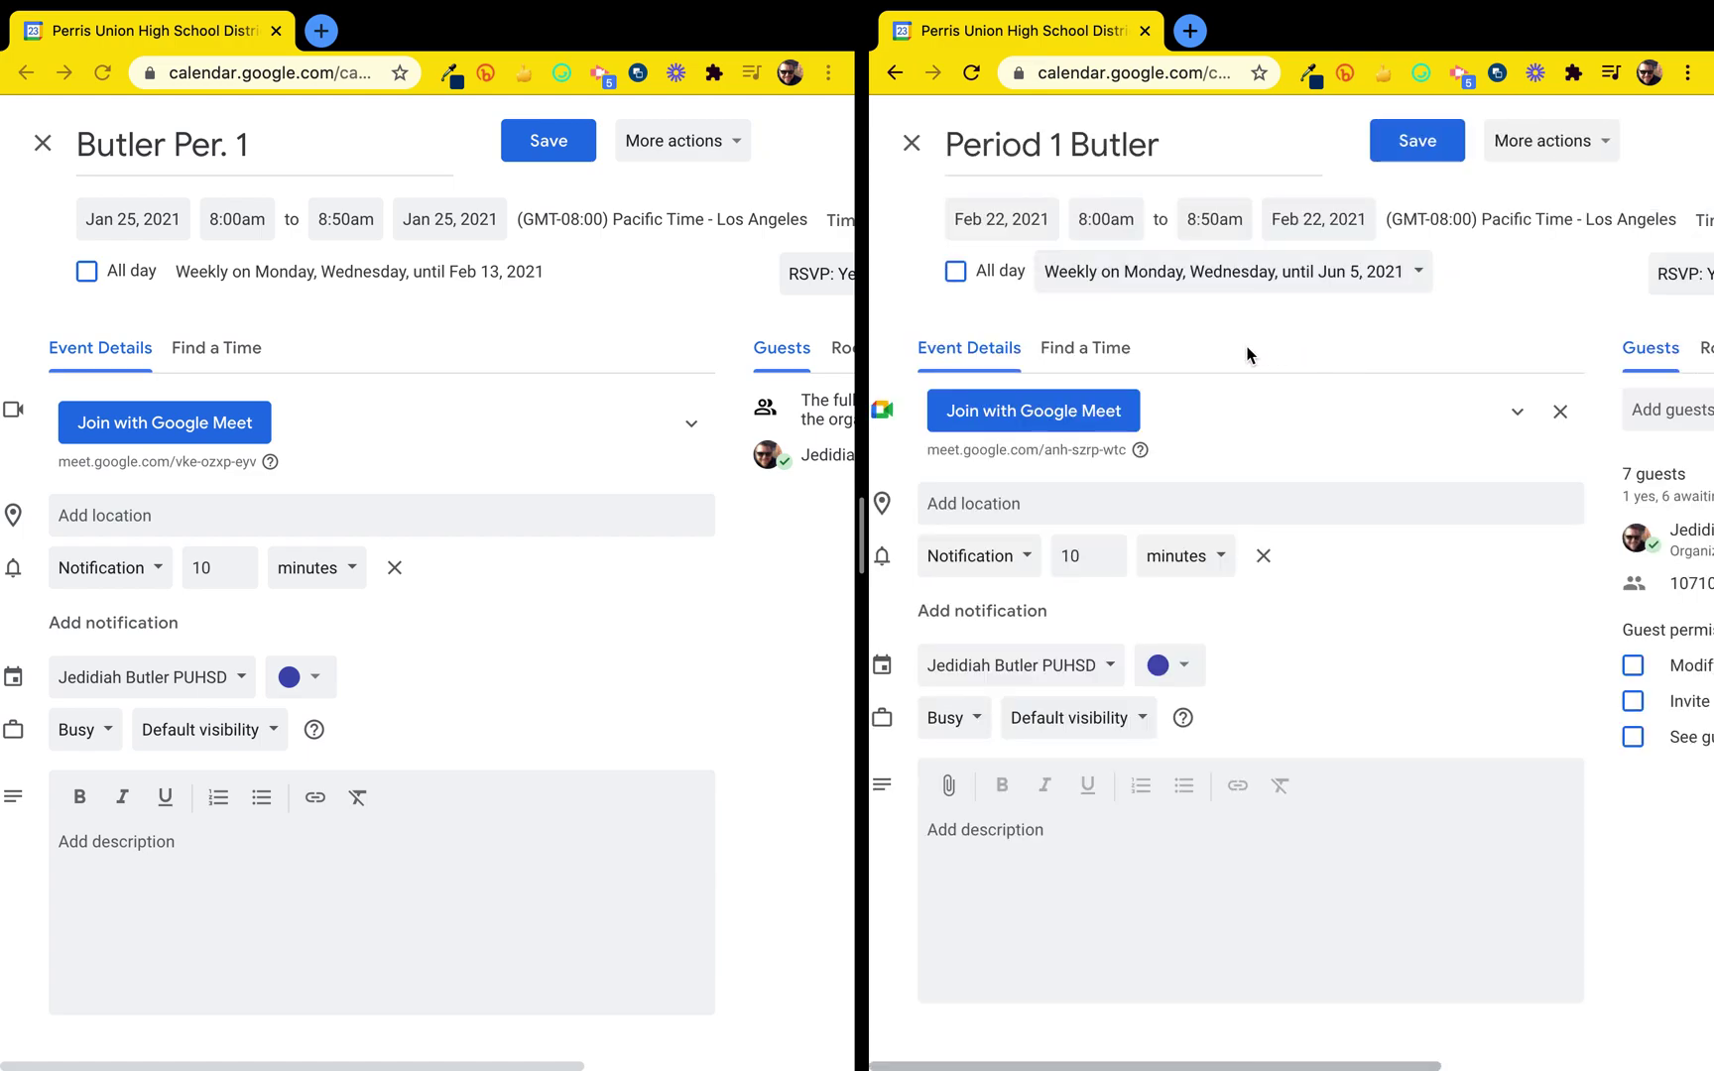
mouse_move(1032, 412)
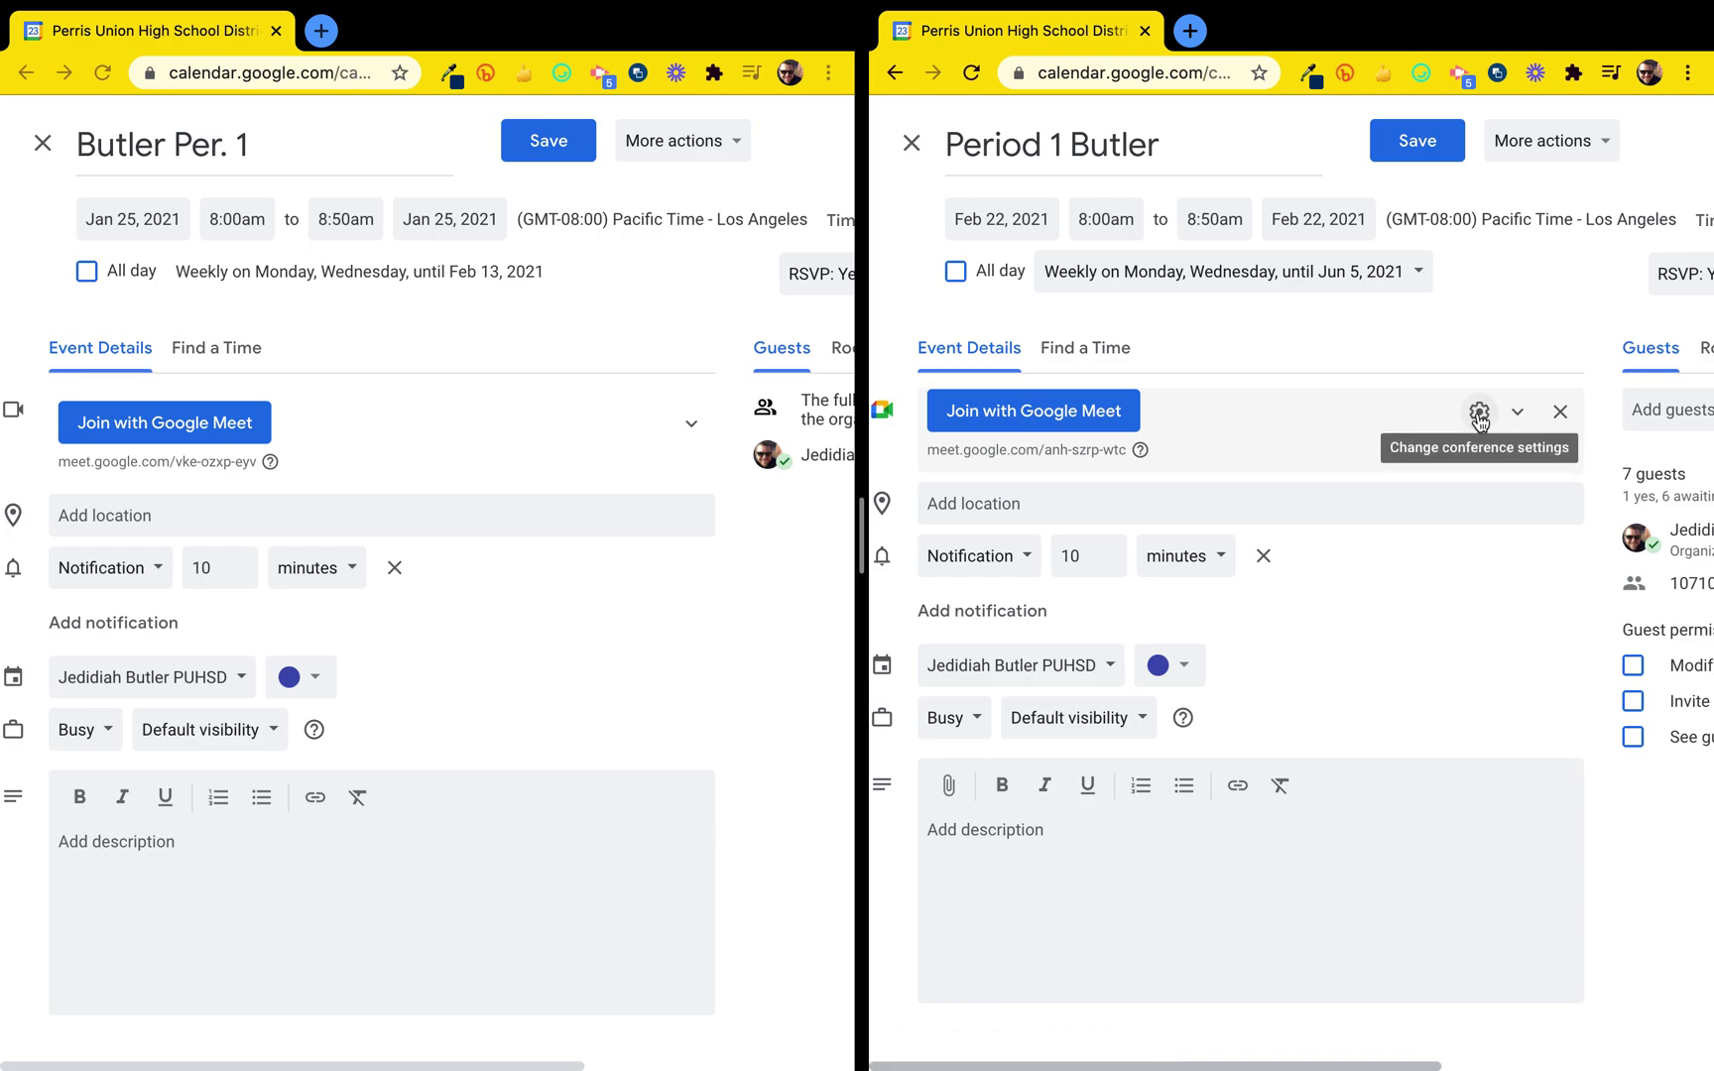
Uncheck Quick access in Period 1 Butler's Meet settings, then save the settings and the event.
left_click(1478, 413)
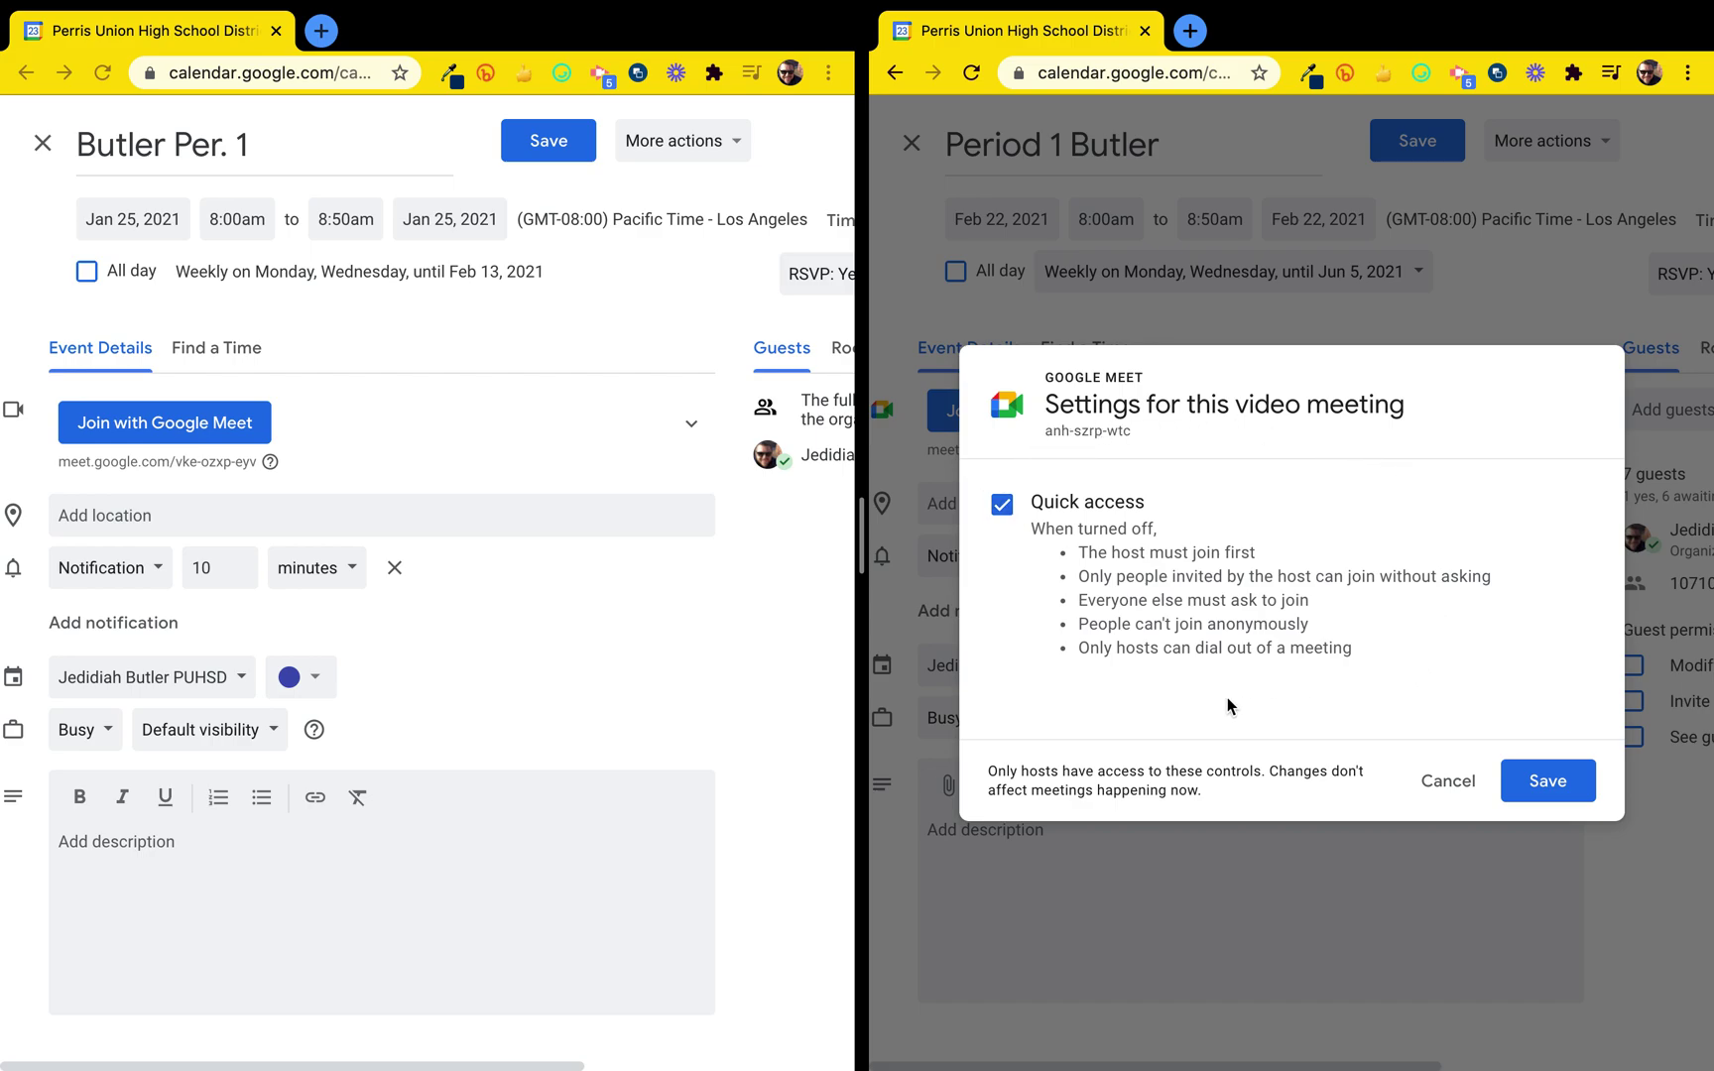
left_click(1000, 506)
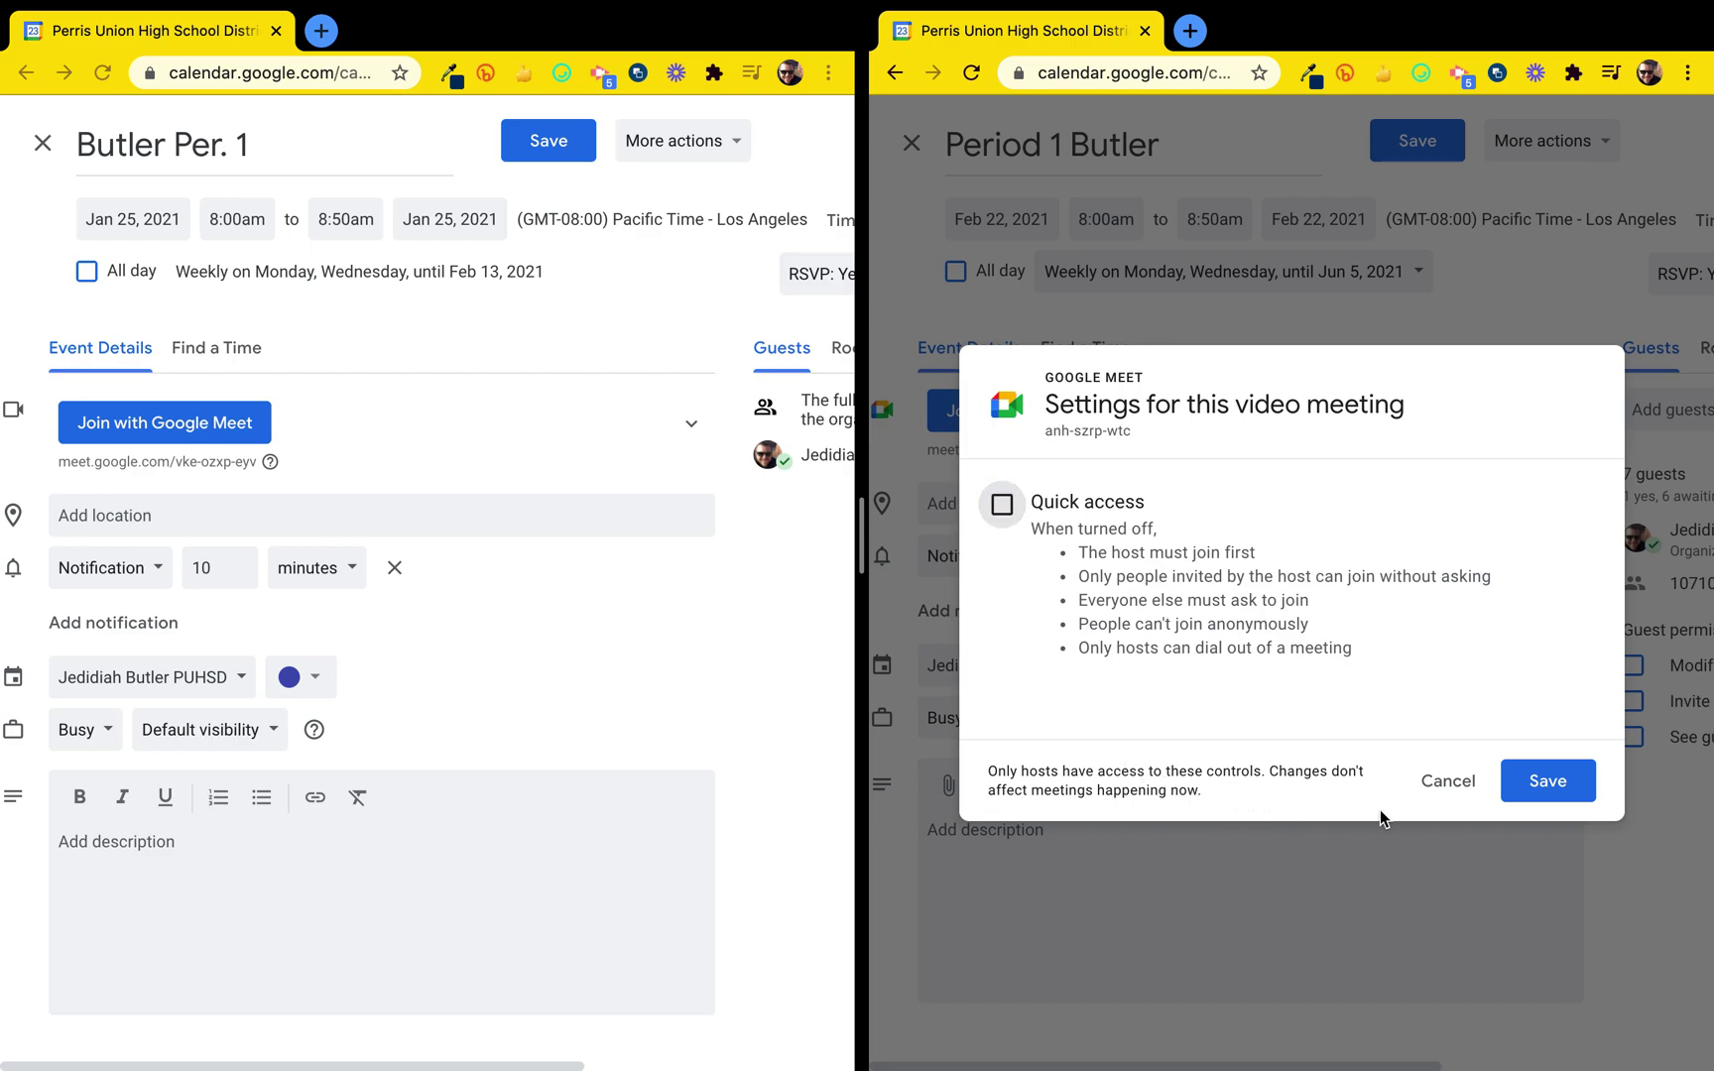
left_click(1534, 782)
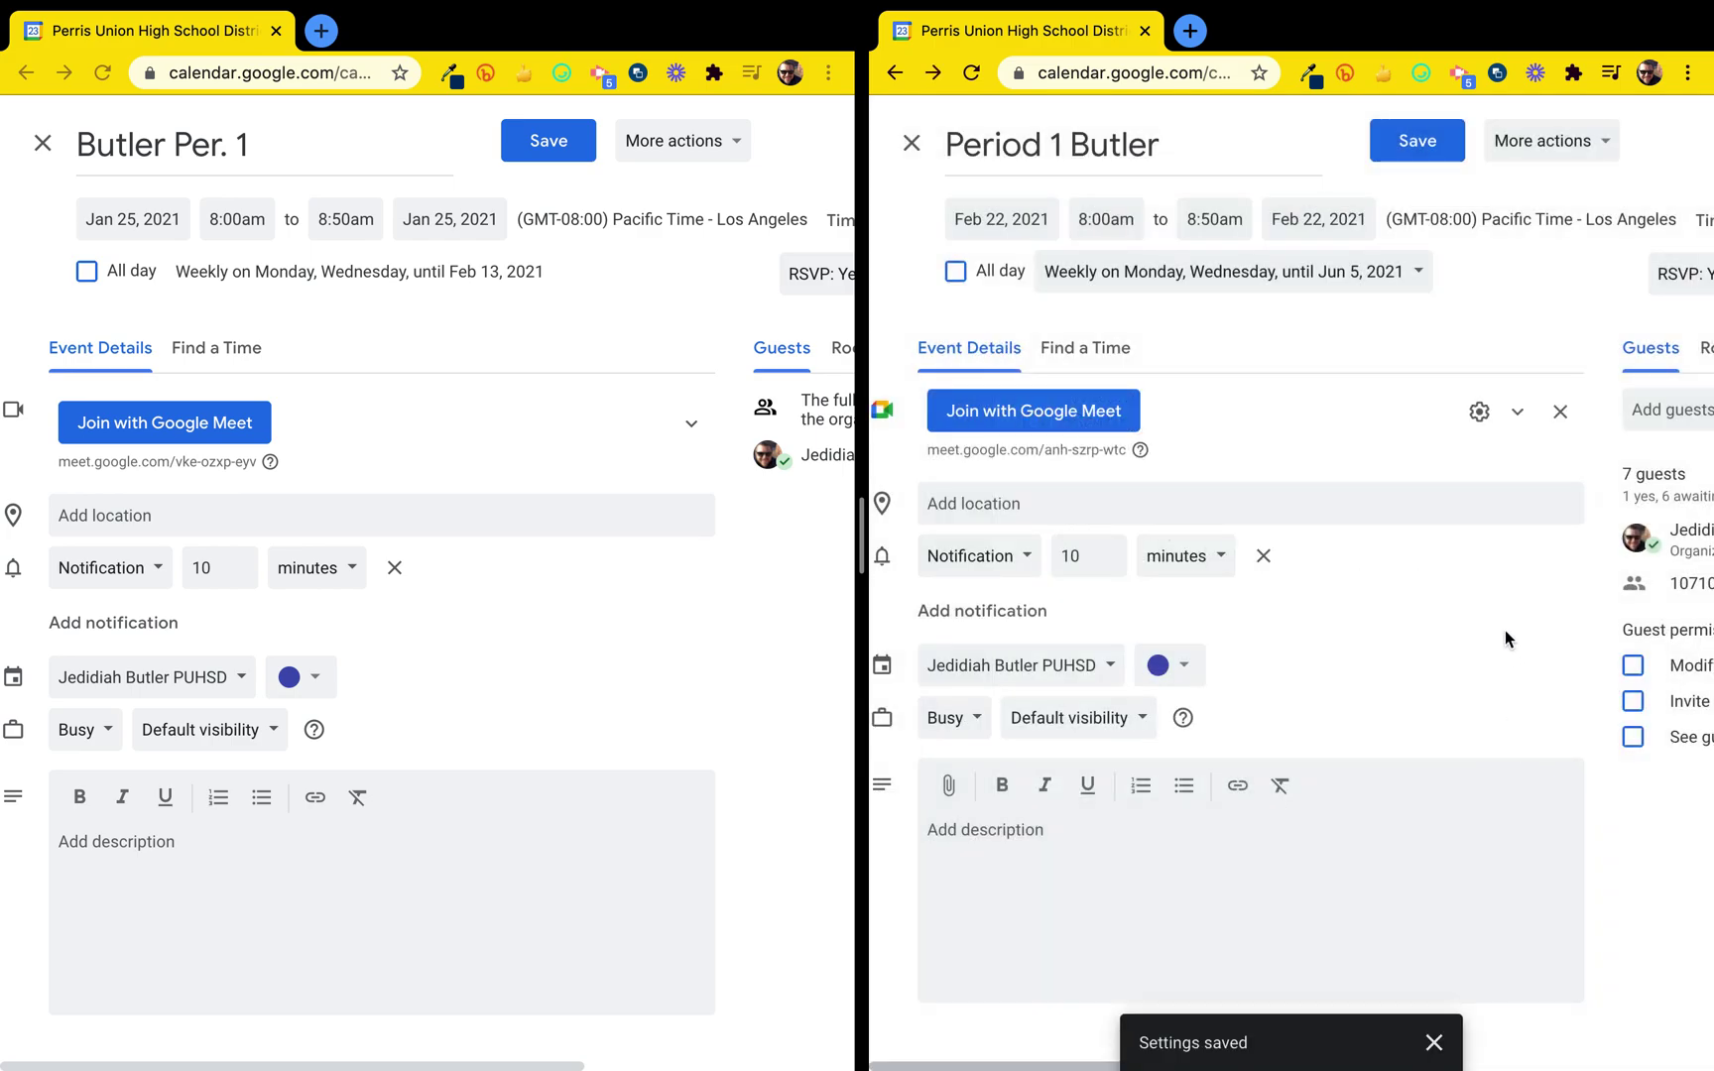
left_click(1415, 159)
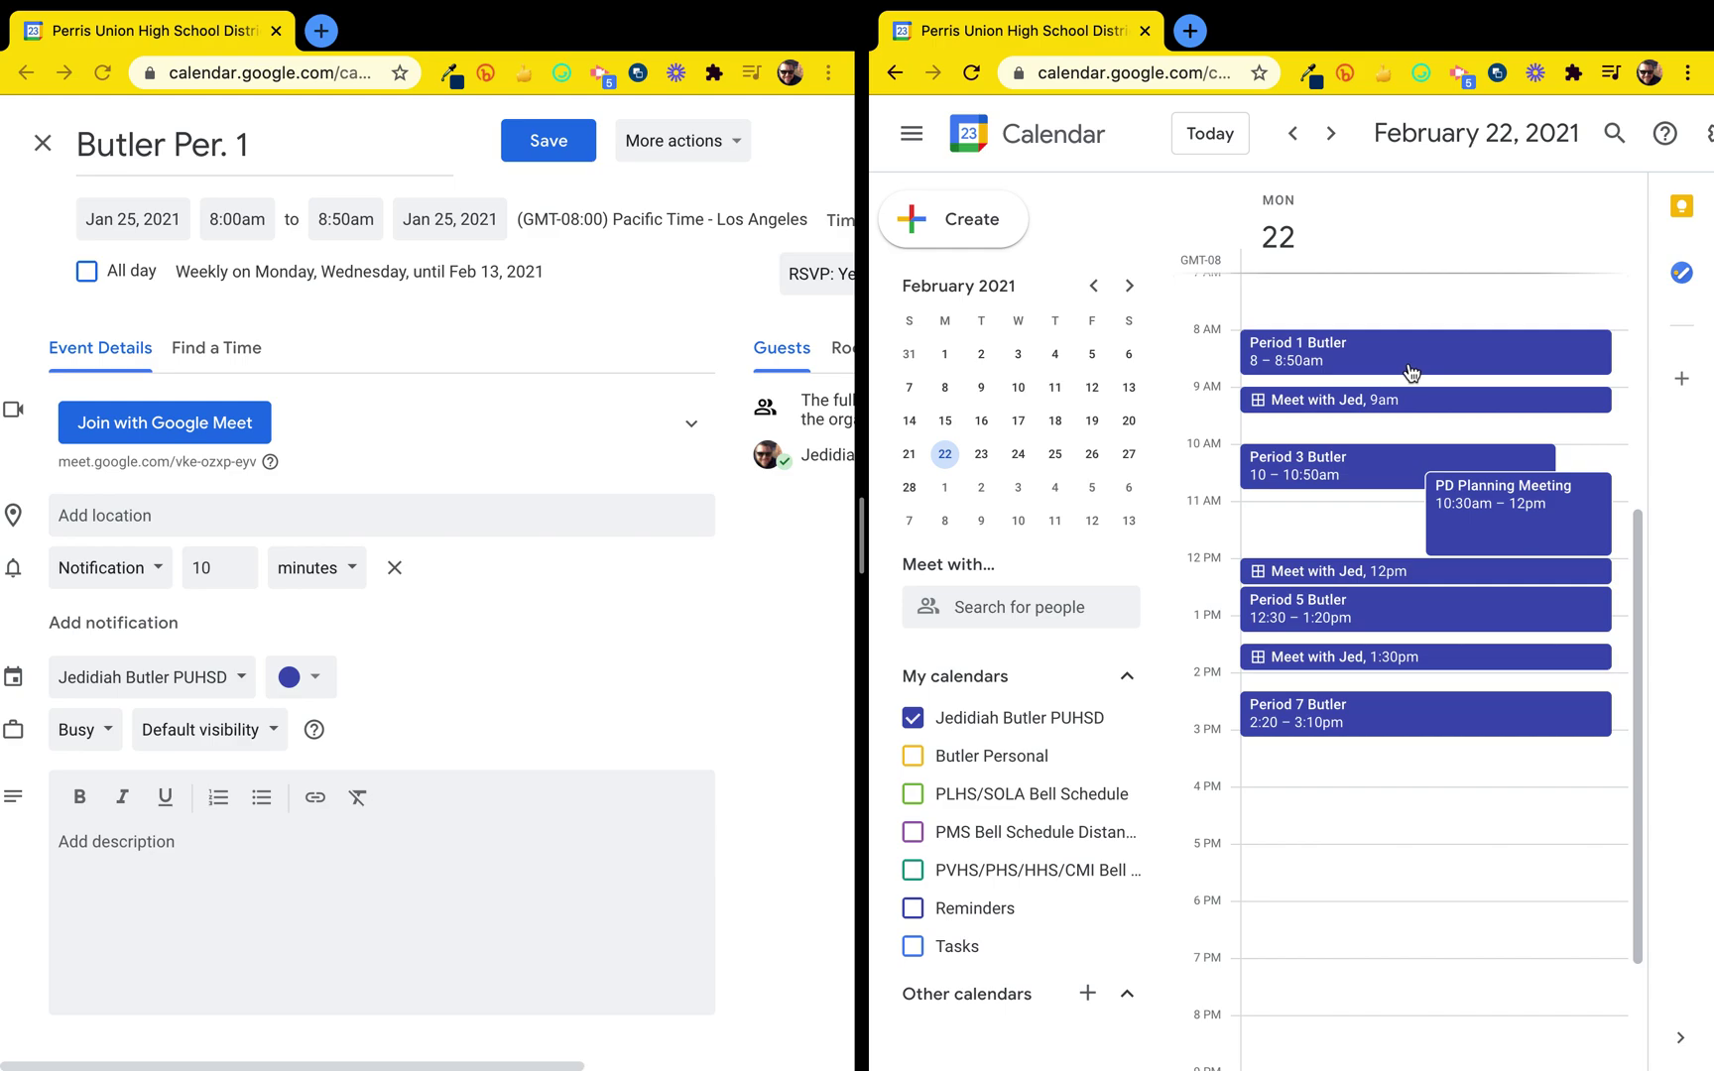
Reopen the Period 1 Butler edit page and Meet settings, and re-check Quick access.
left_click(1411, 371)
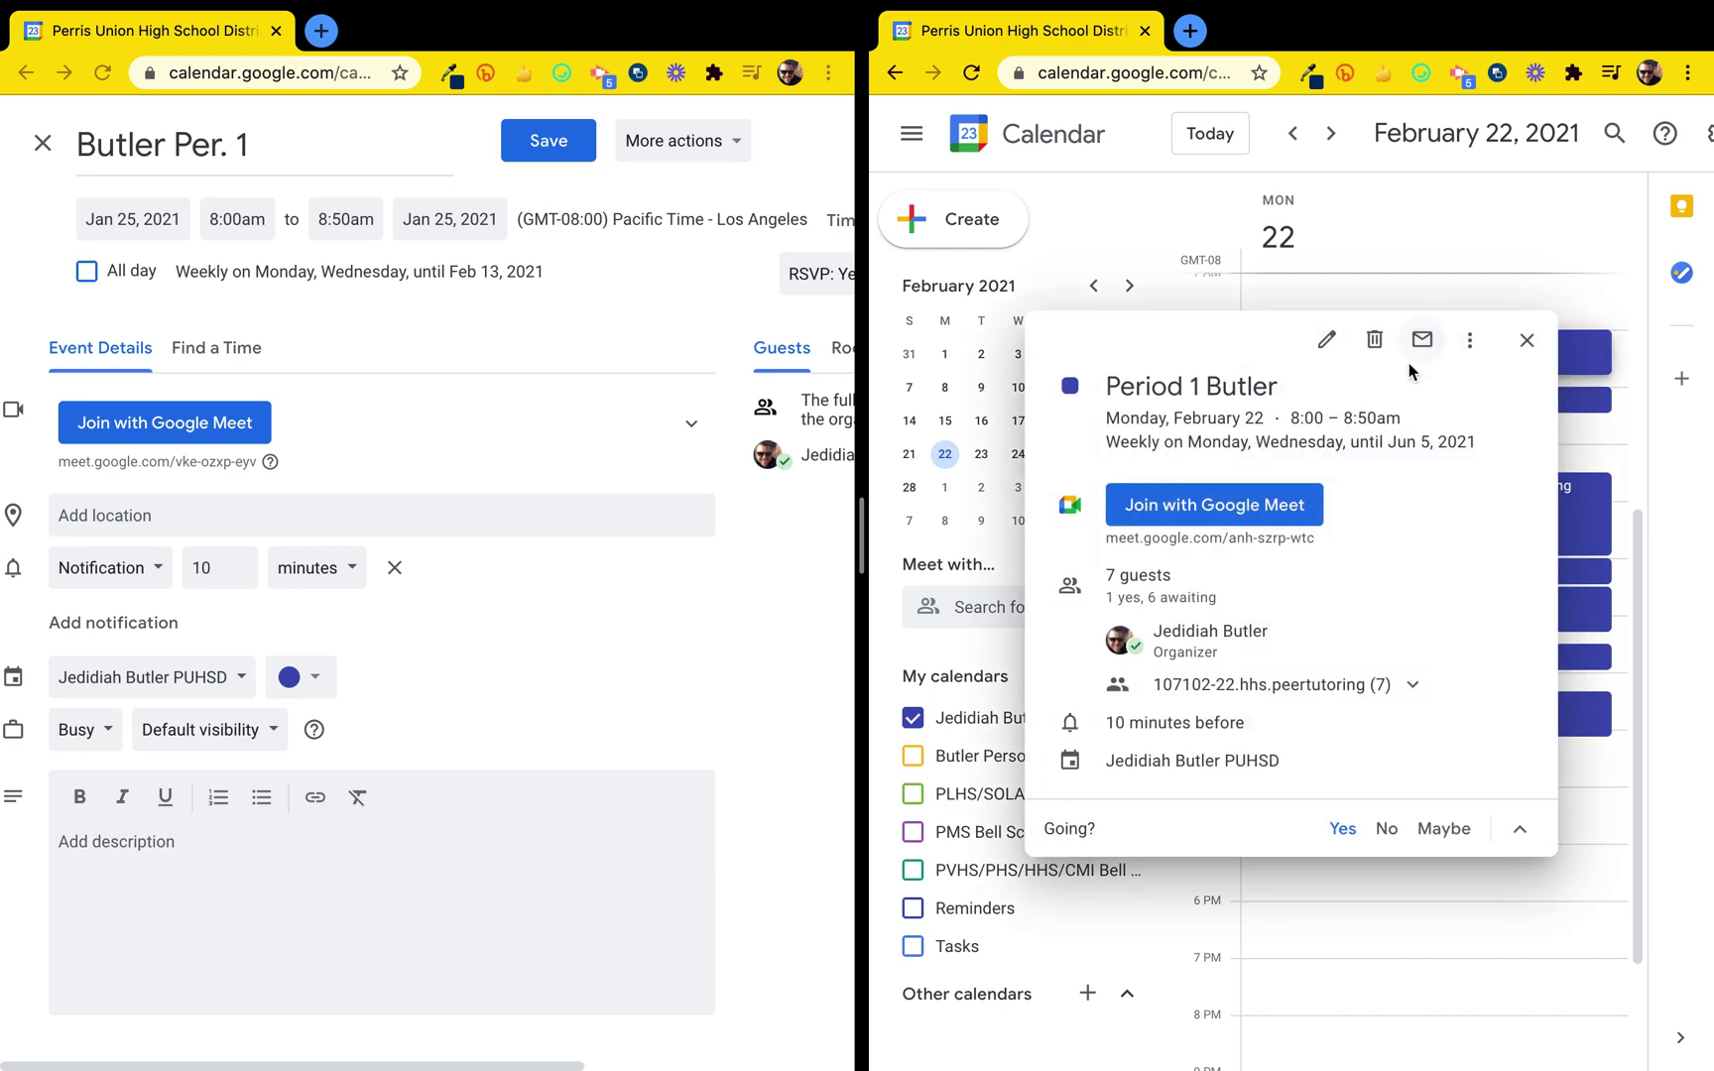
left_click(1325, 340)
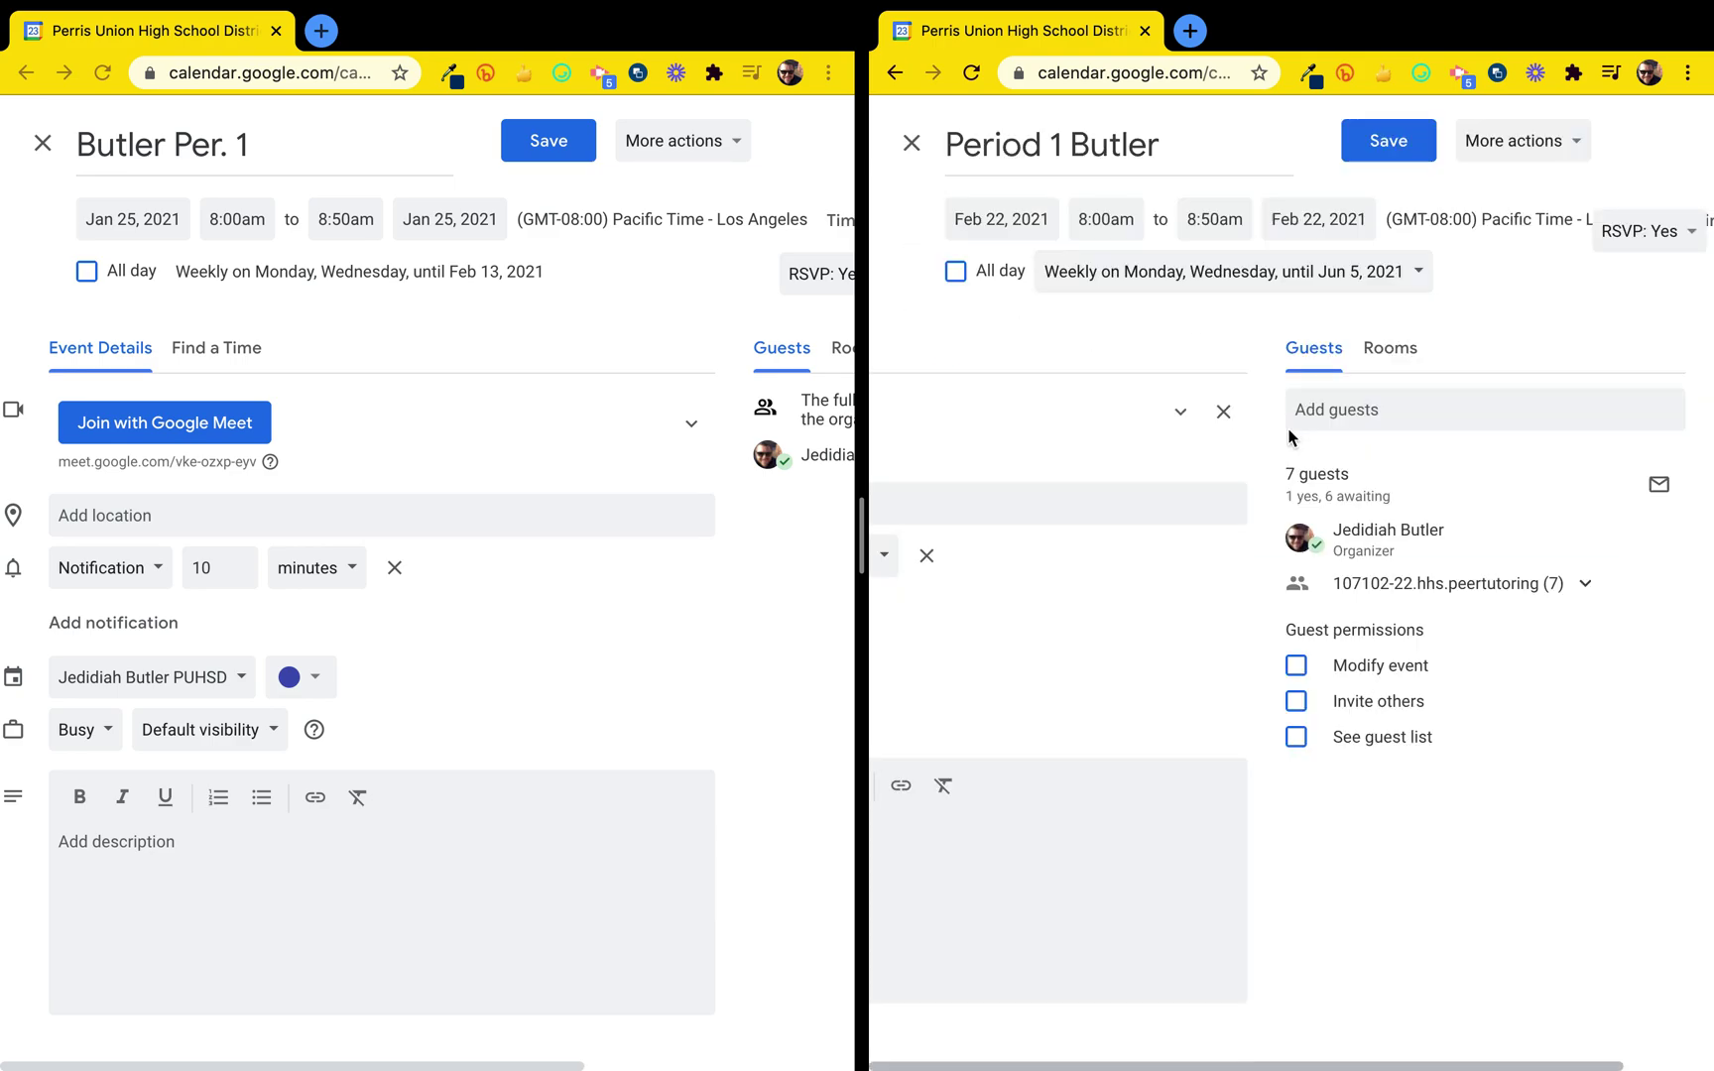
left_click(1478, 422)
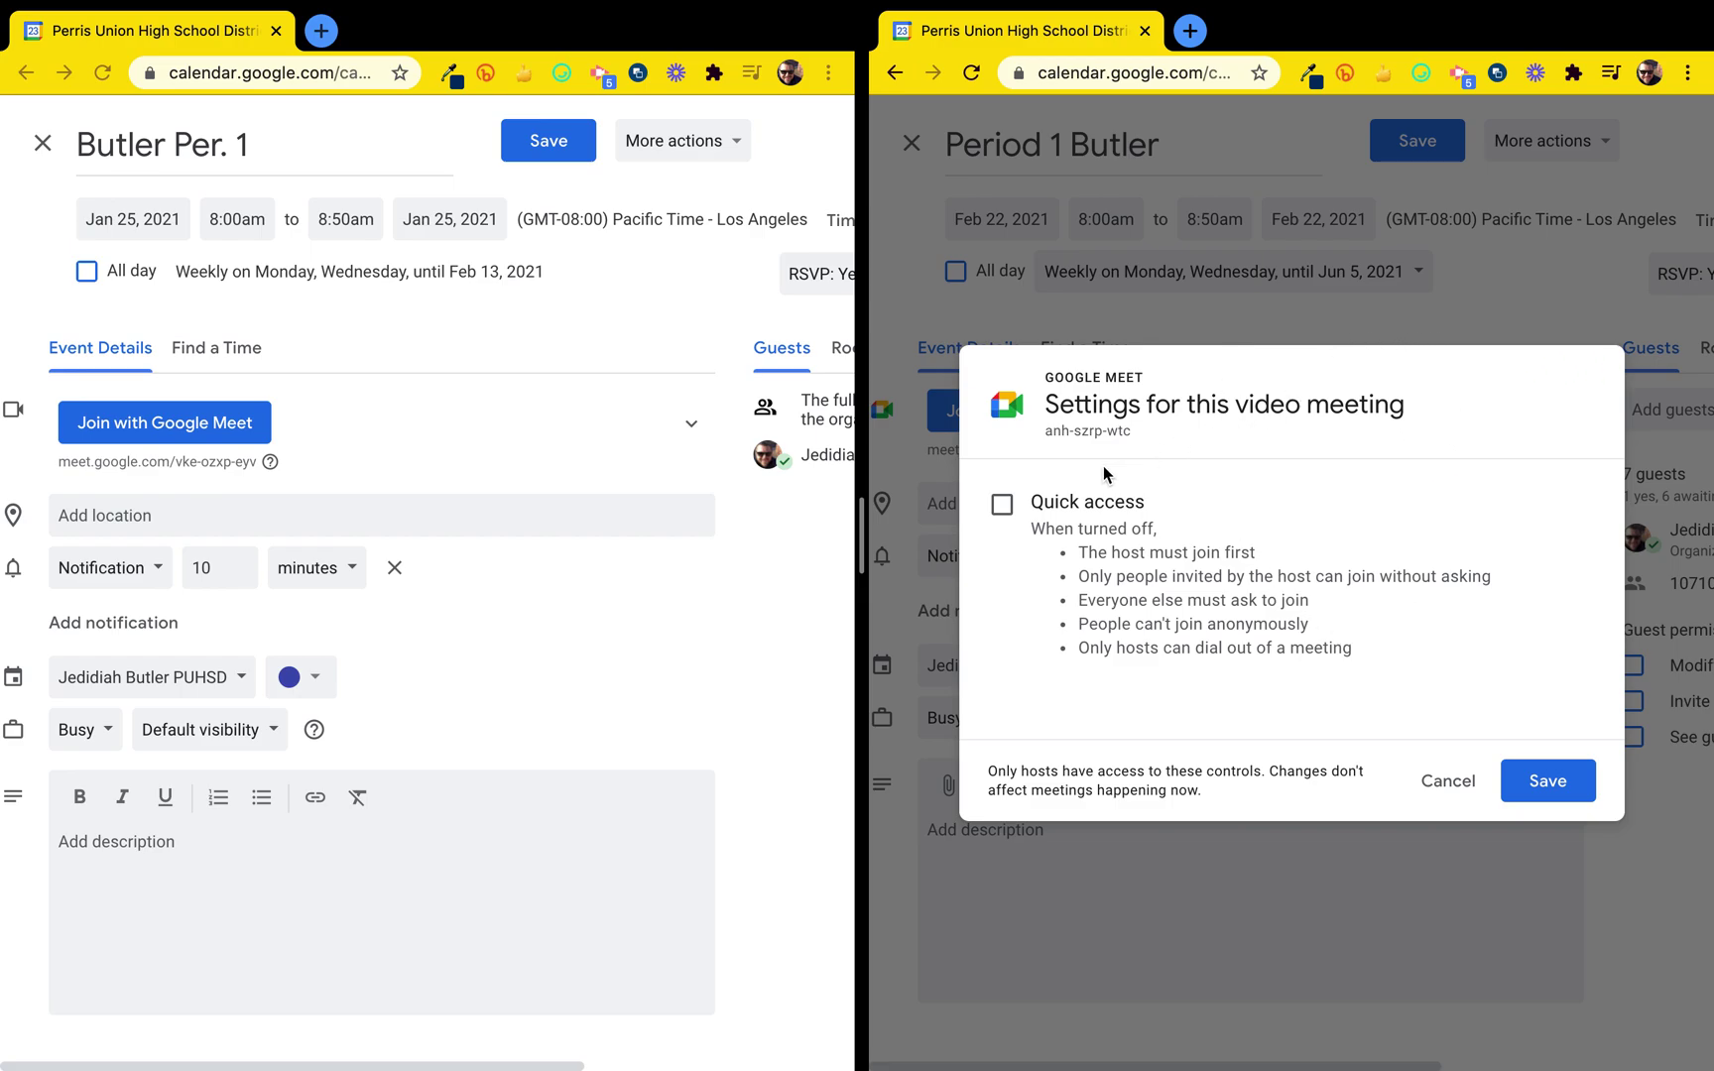
left_click(1002, 506)
left_click_drag(1103, 550, 1270, 571)
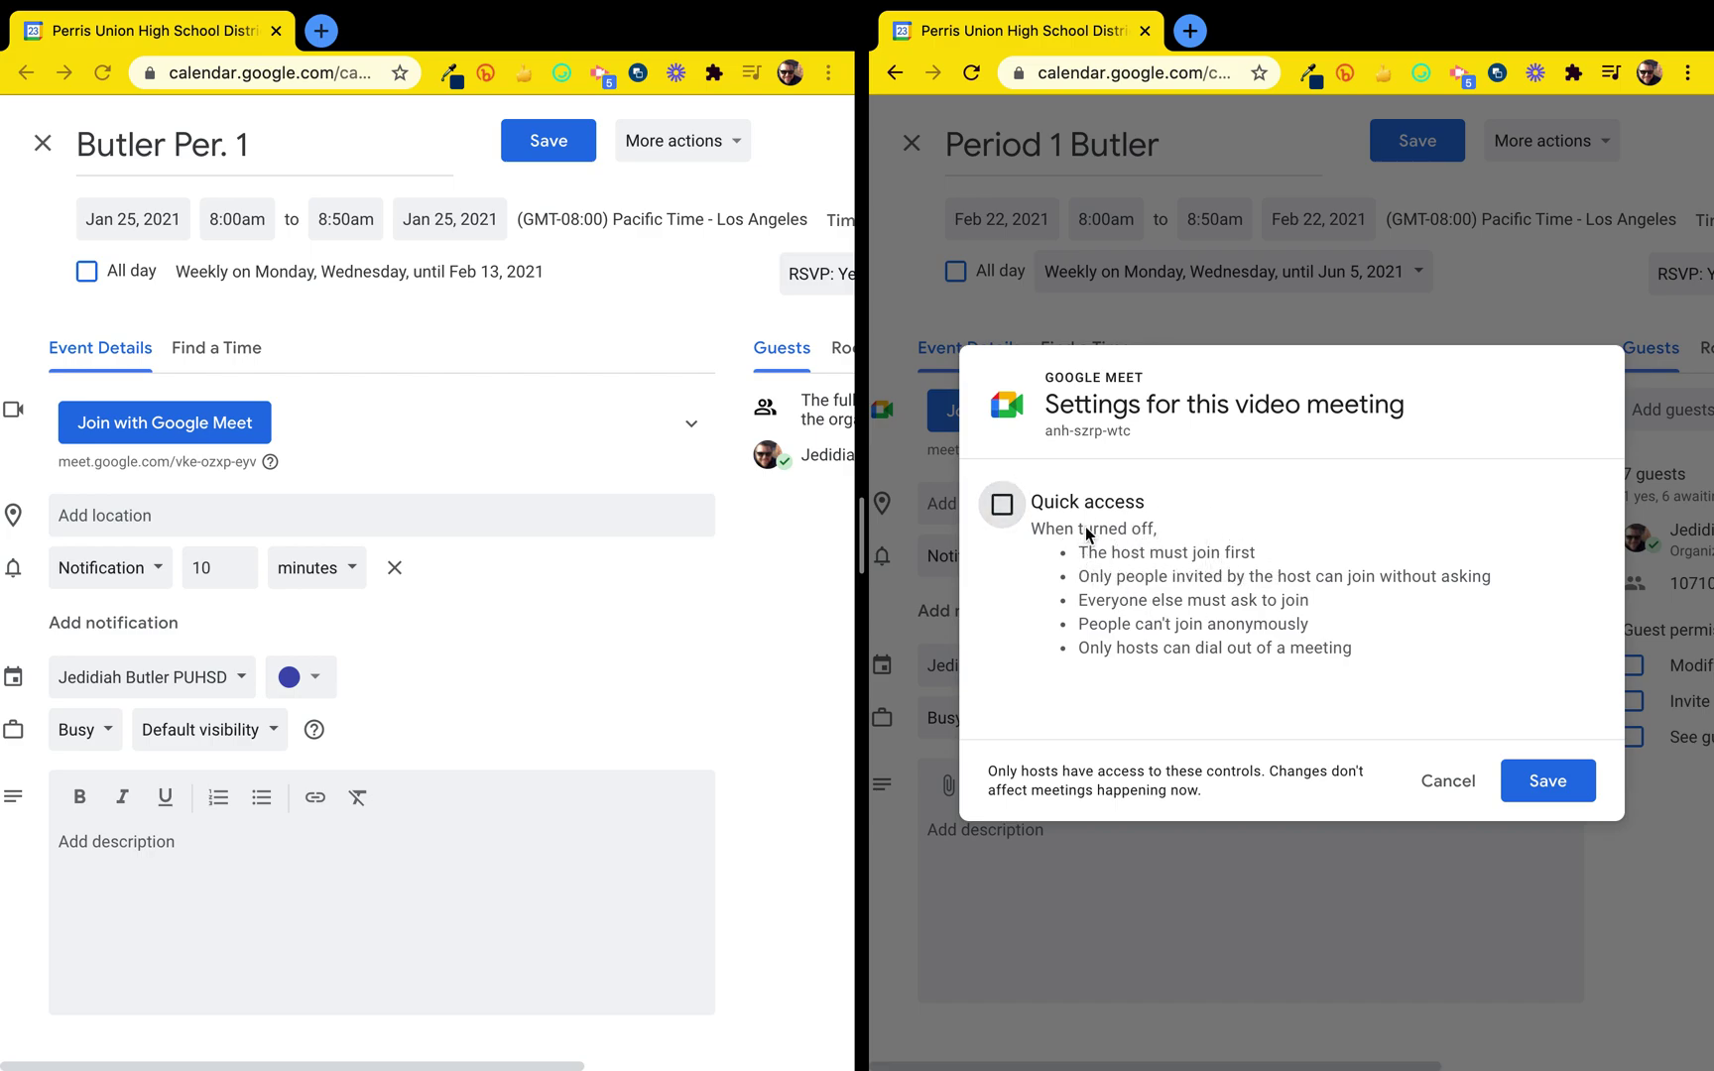
left_click(1003, 505)
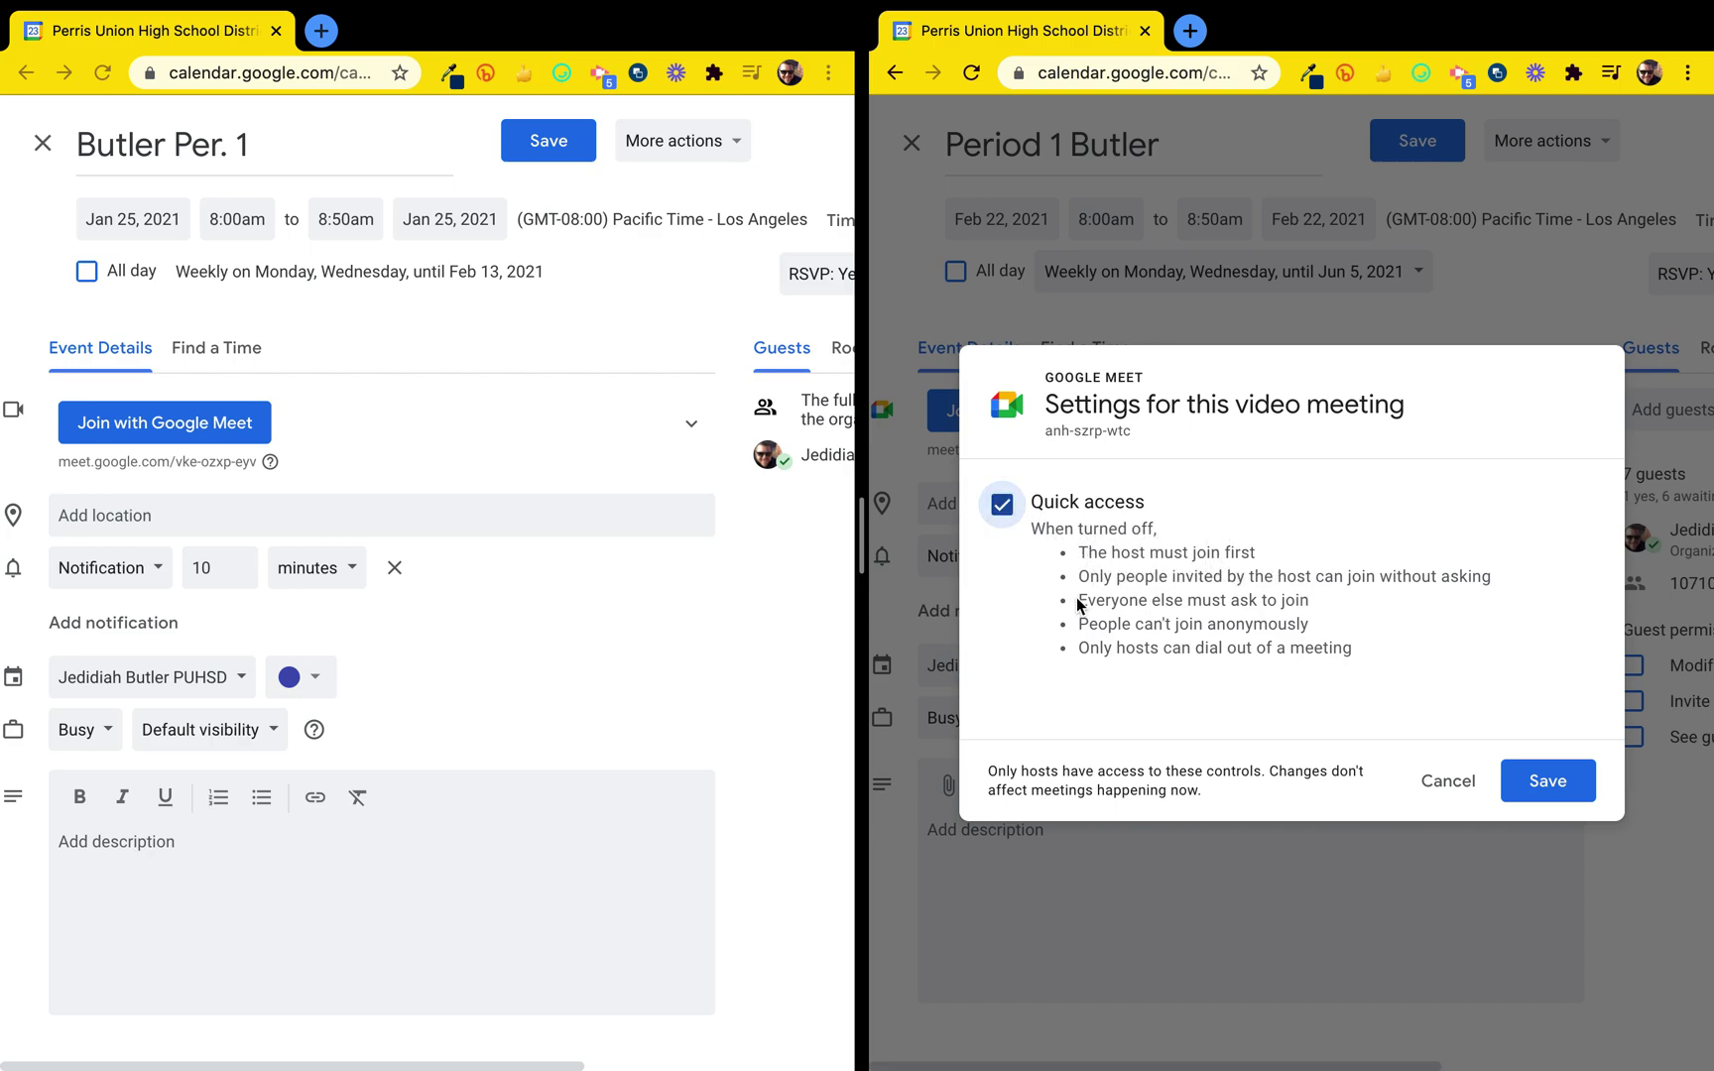